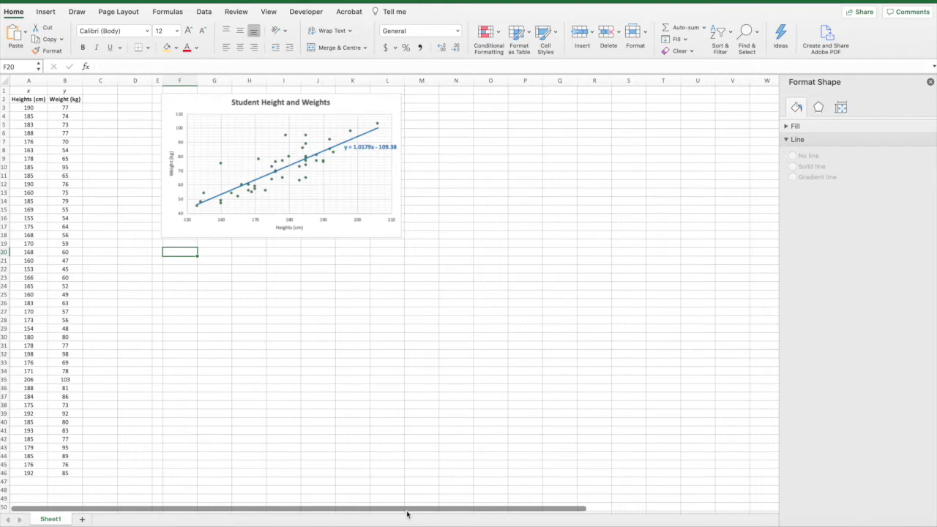
# Enter spaced labels in F20:F33: Correlation Coefficient, Mean (x), SD (x), Mean (y), SD (y), Least-Squares Regression Line, a, b, with the two headings bold.
pyautogui.write('Correlation Coefficient  Mean (x) SD (x)  Mean (y) SD (y)   Least-Squares Regression Line  a  b')
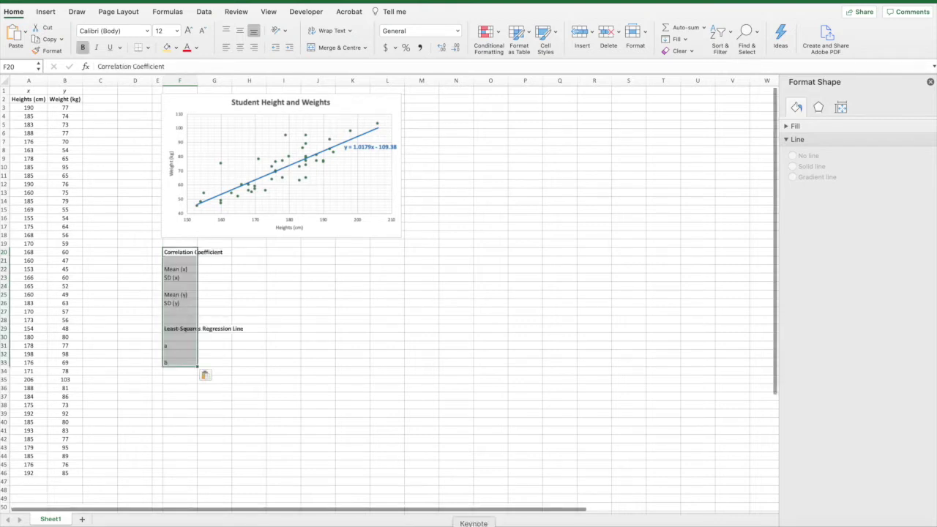
# Calculate the correlation coefficient of heights A3:A46 and weights B3:B46 in H20 with the CORREL function.
pyautogui.click(254, 251)
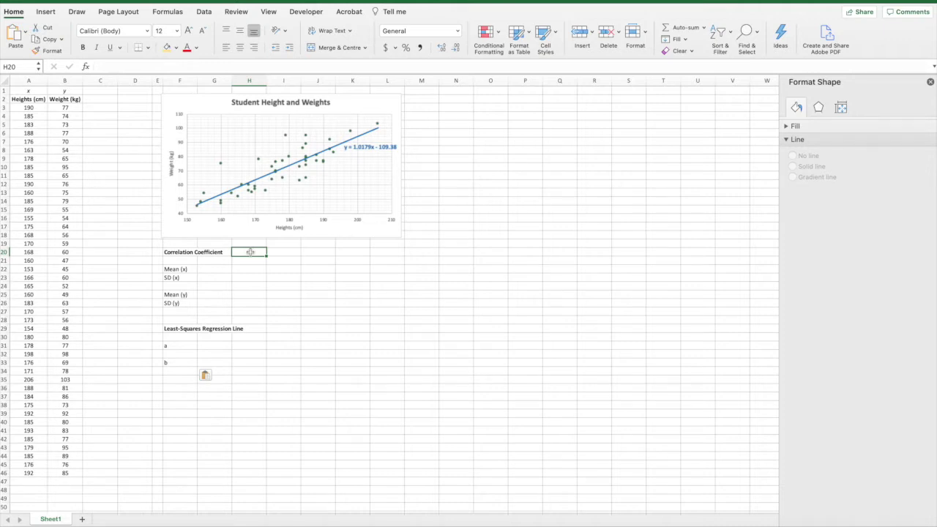
pyautogui.write('=corr')
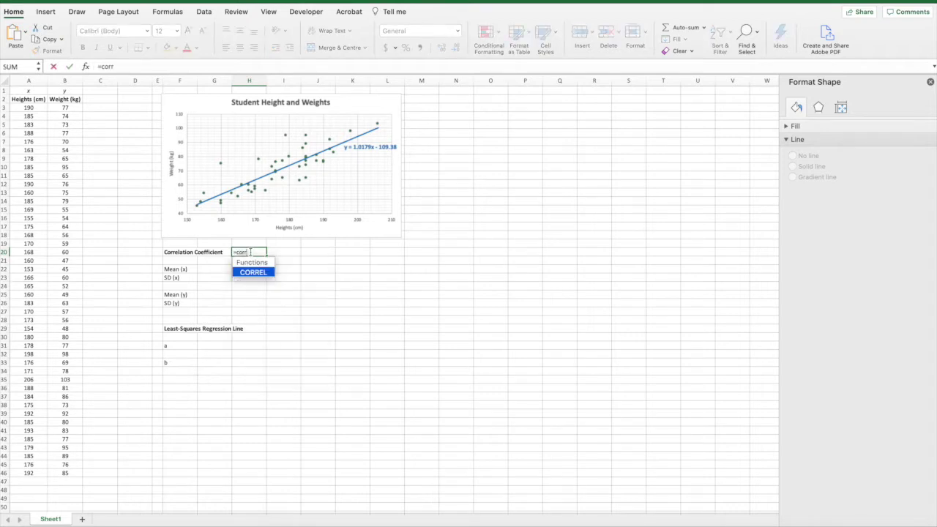
pyautogui.write('el(')
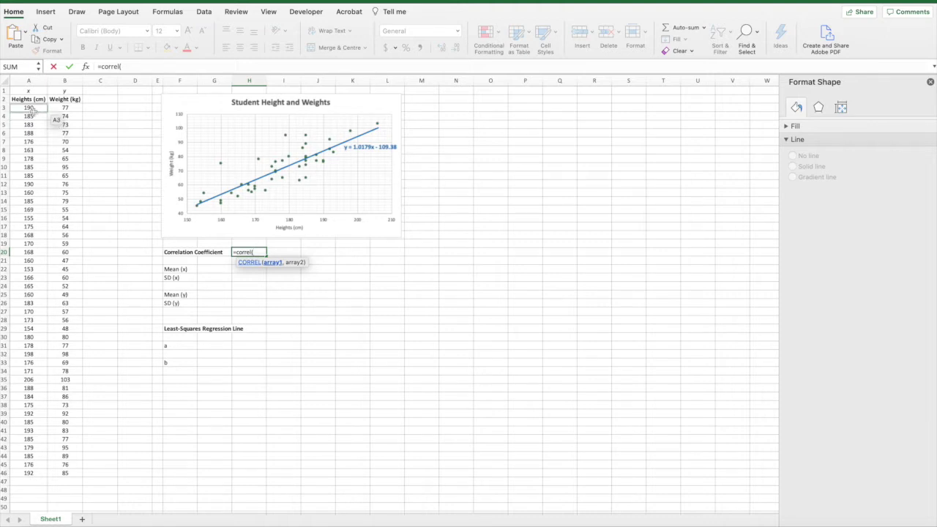
pyautogui.moveTo(30, 109); pyautogui.dragTo(24, 473)
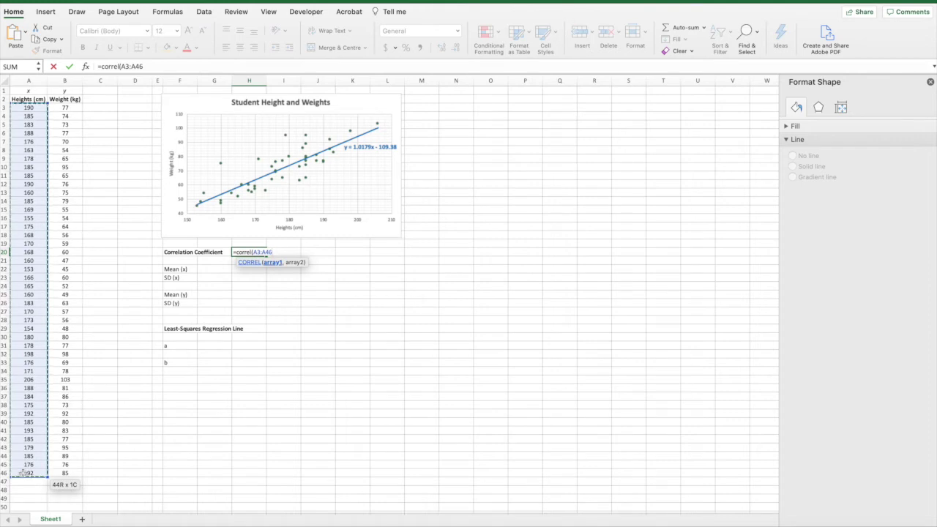
pyautogui.write(',')
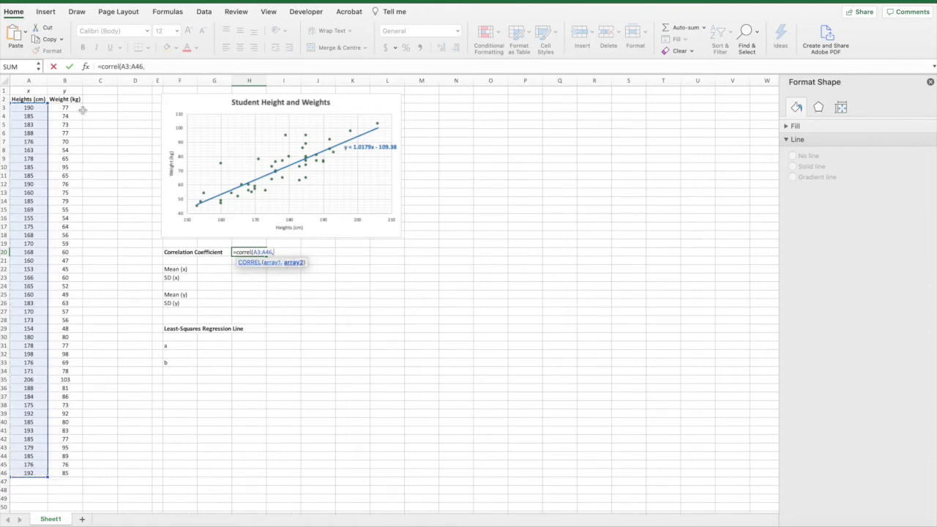
pyautogui.moveTo(67, 107); pyautogui.dragTo(67, 472)
pyautogui.write(')')
pyautogui.press('Return')
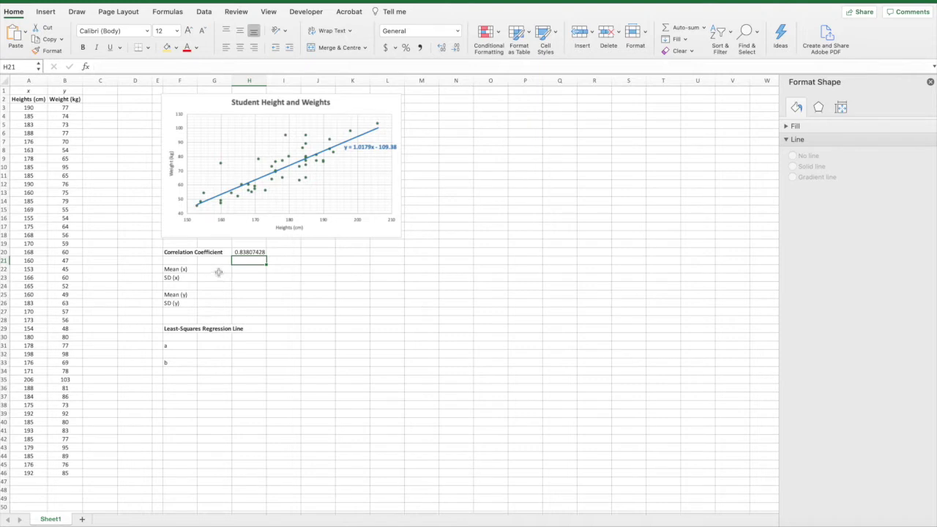
# Format the correlation coefficient in H20 in comma style with four decimal places.
pyautogui.click(243, 252)
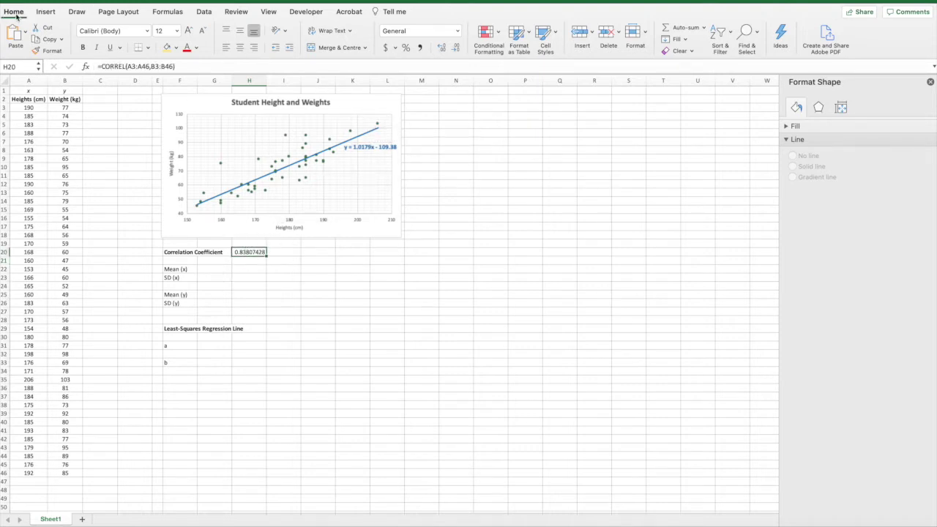
pyautogui.click(421, 48)
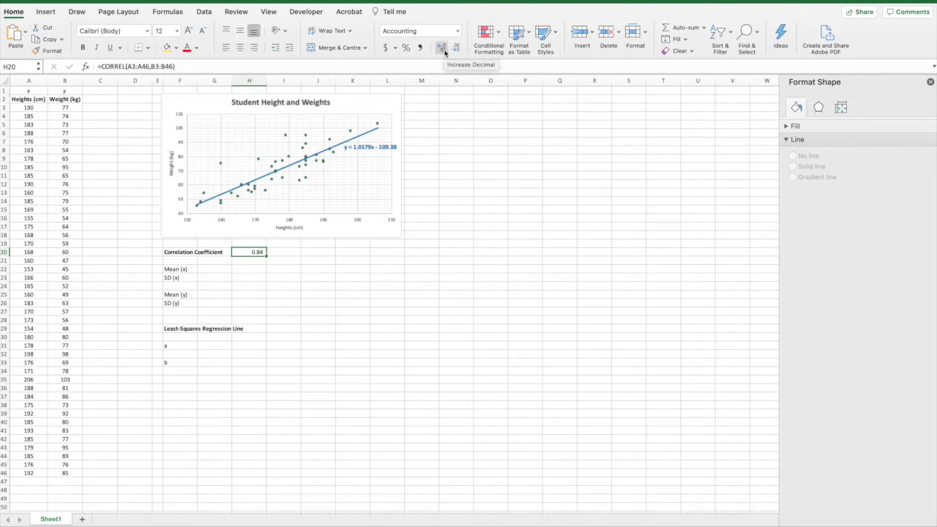
pyautogui.click(444, 51)
pyautogui.click(444, 51)
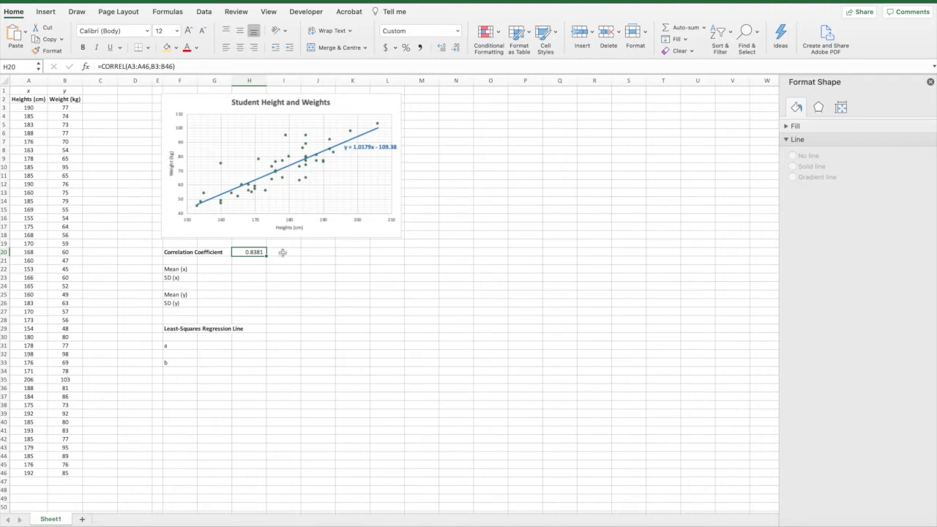
# Calculate the mean of the heights A3:A46 in G22 with the AVERAGE function.
pyautogui.click(225, 269)
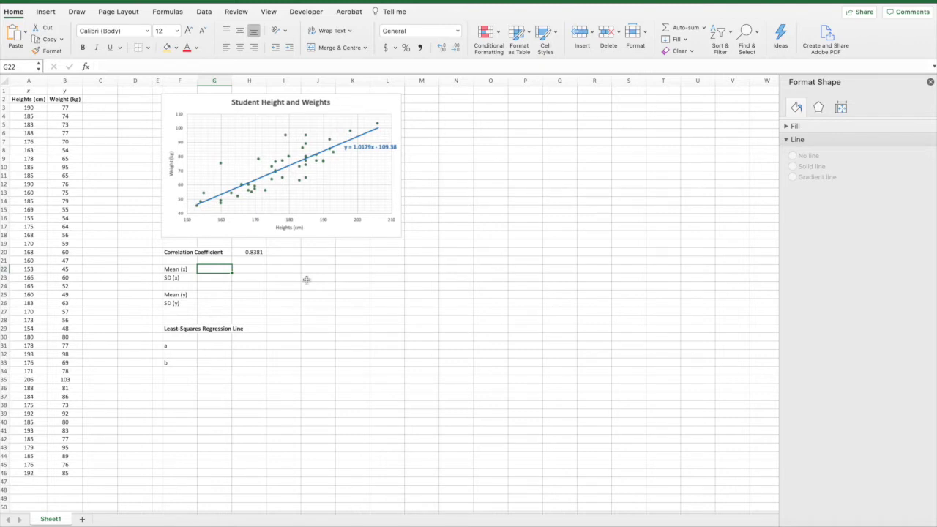
pyautogui.write('=')
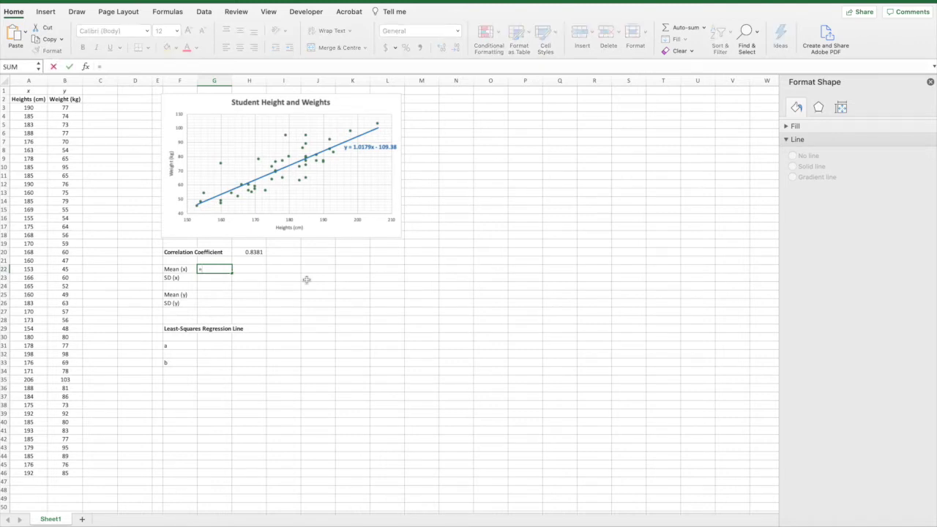
pyautogui.write('averag')
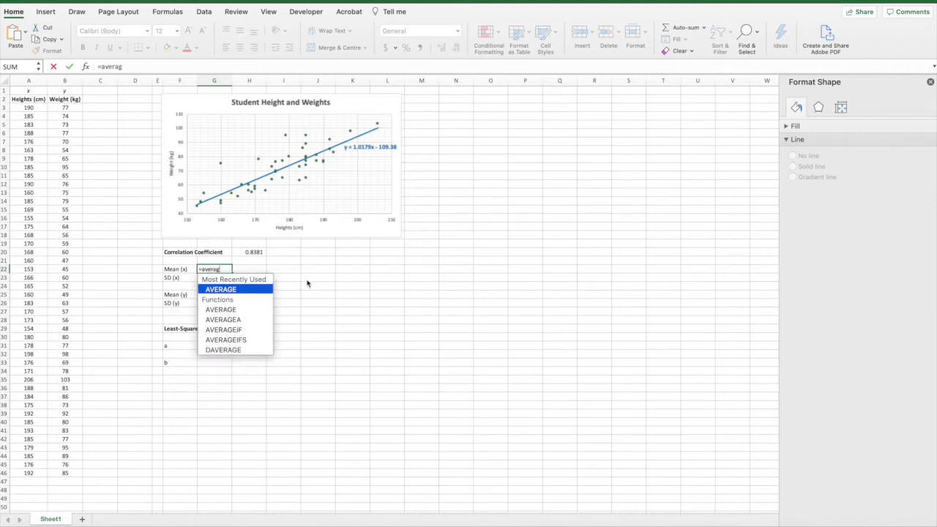
pyautogui.write('e(')
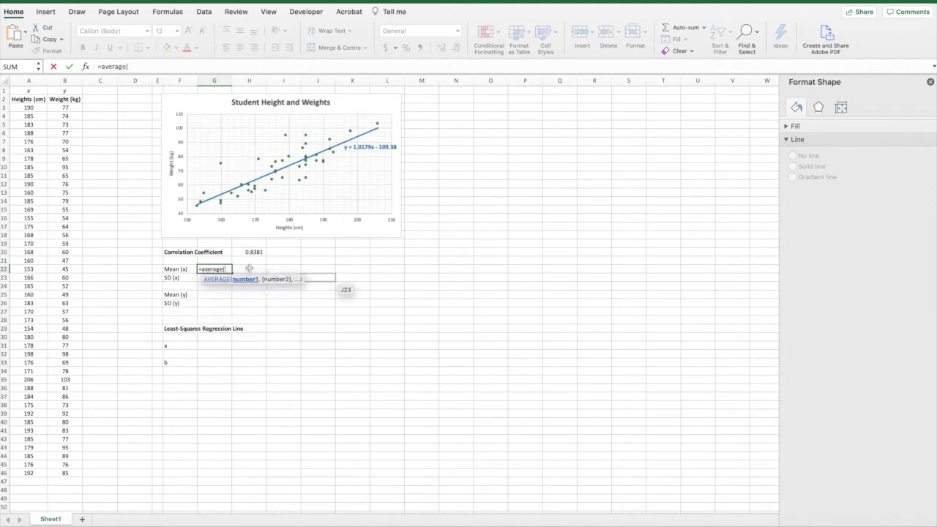
pyautogui.moveTo(41, 109); pyautogui.dragTo(22, 474)
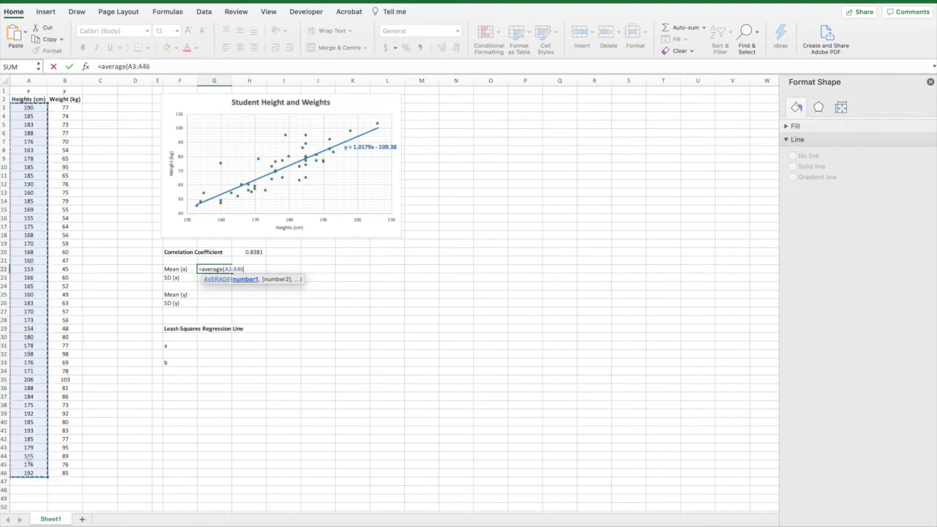
pyautogui.write(')')
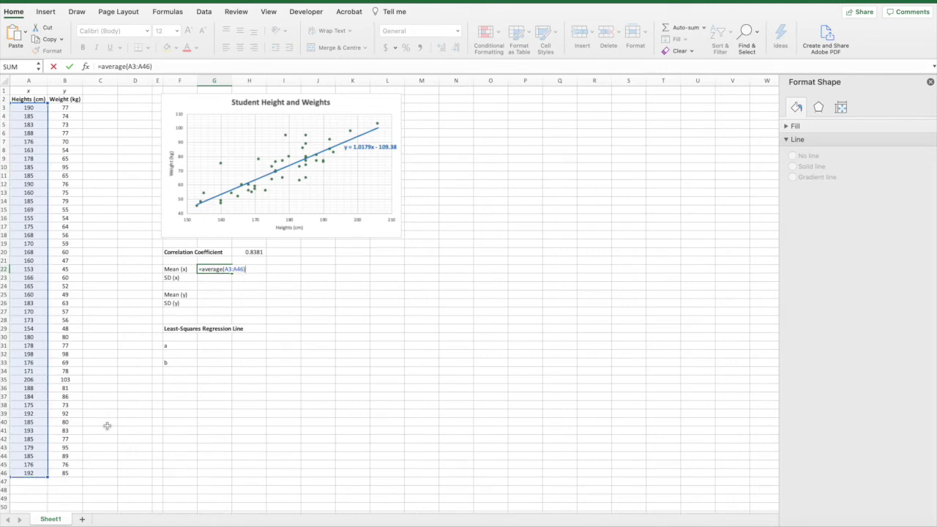
pyautogui.press('Return')
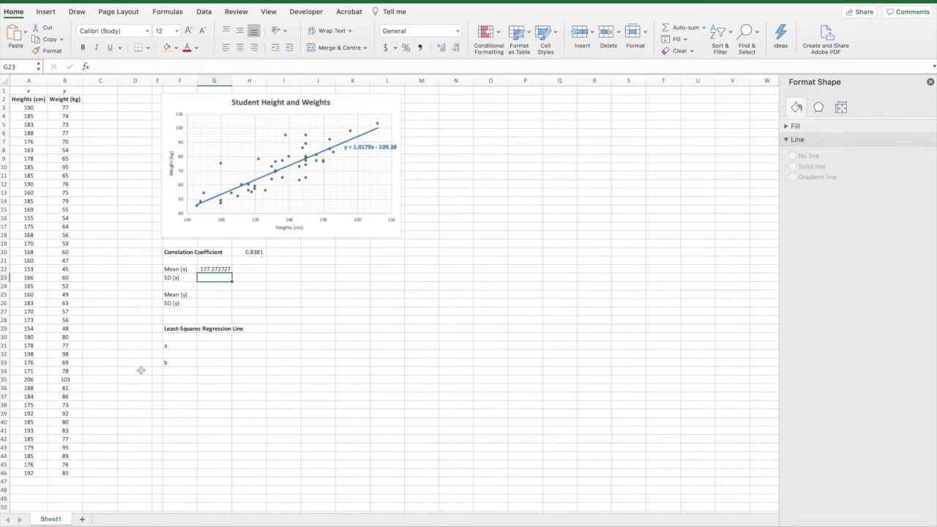
# Format the mean of x in G22 in comma style with three decimal places.
pyautogui.click(227, 271)
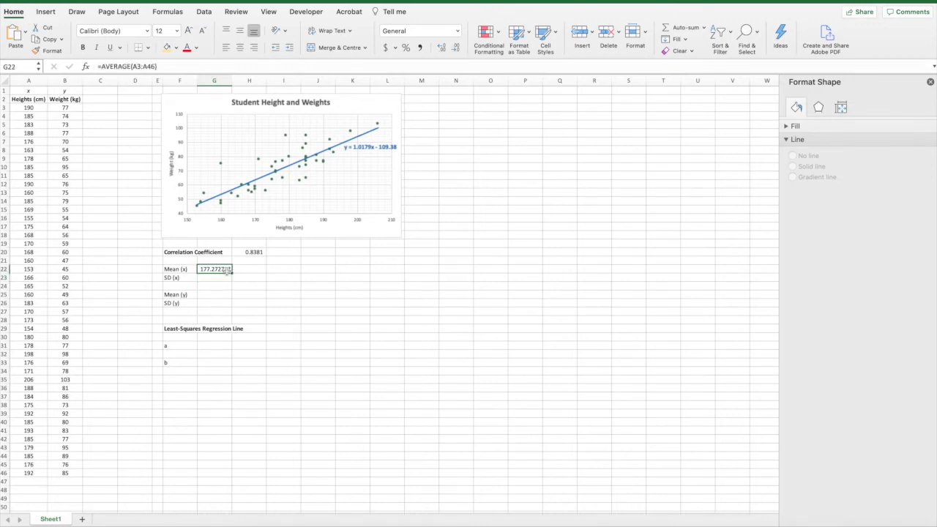
pyautogui.click(420, 47)
pyautogui.click(443, 48)
# Calculate the standard deviation of heights A3:A46 in G23 with STDEV and format it in comma style with three decimal places.
pyautogui.click(211, 278)
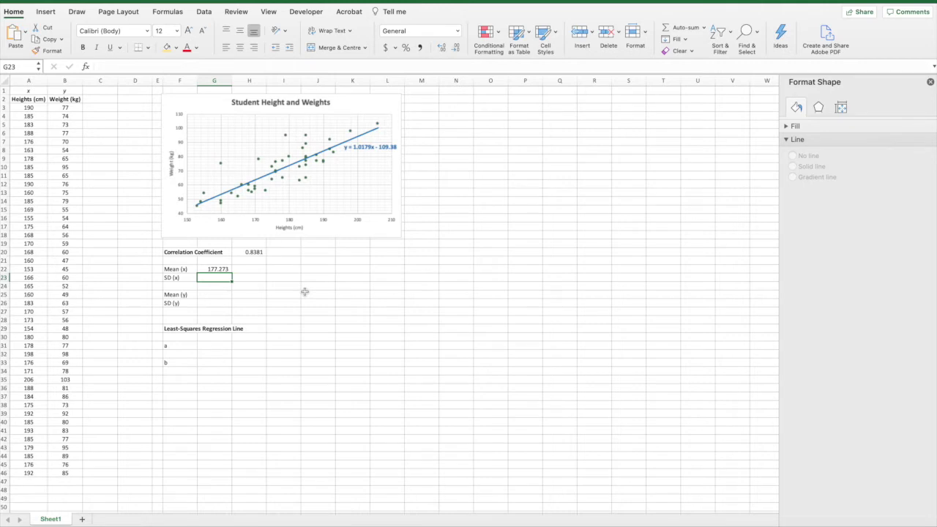
pyautogui.write('=st')
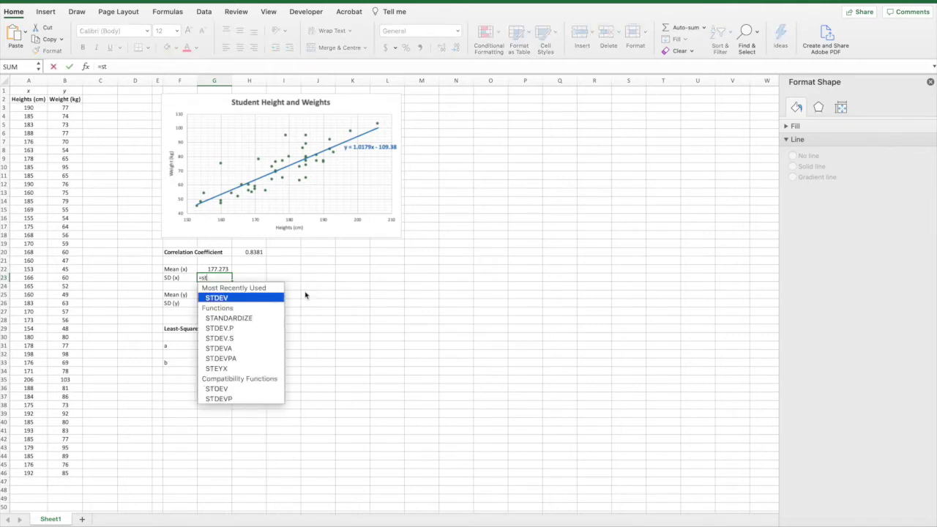
pyautogui.write('dev')
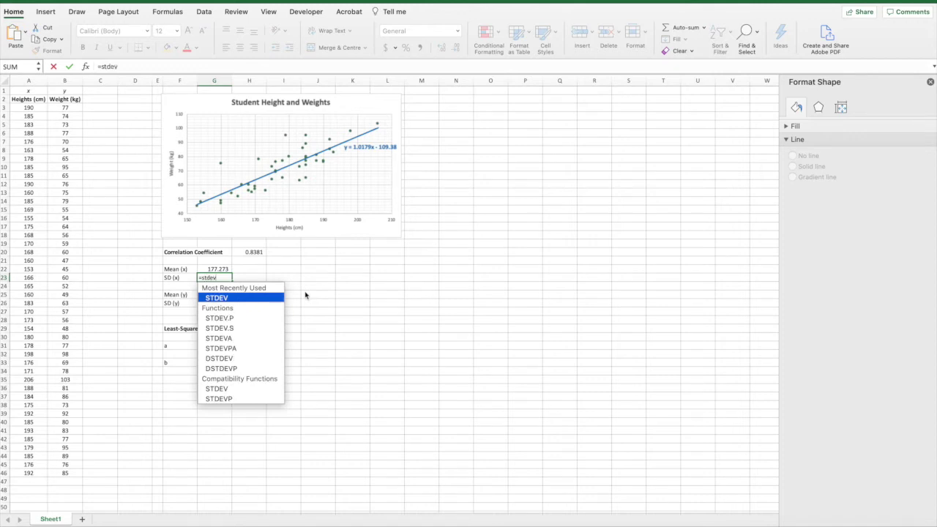
pyautogui.write('(')
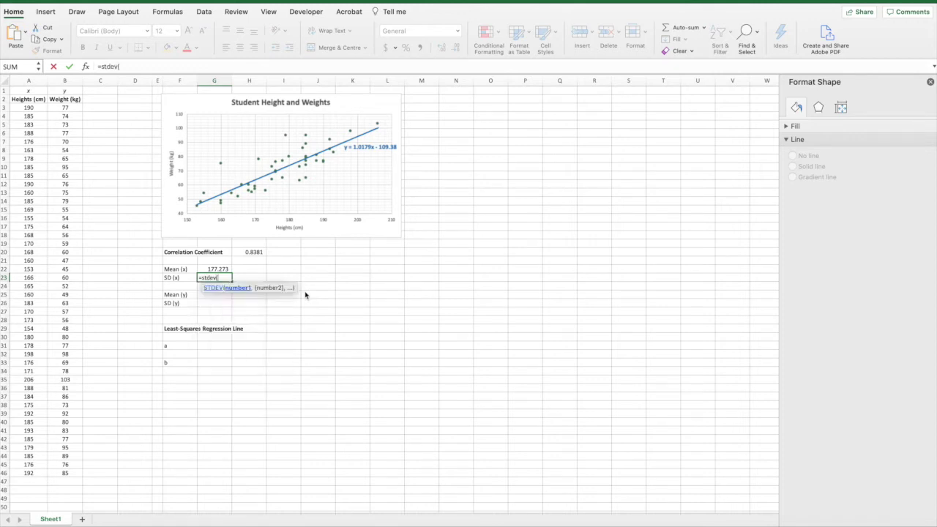
pyautogui.click(30, 109)
pyautogui.moveTo(35, 118); pyautogui.dragTo(19, 473)
pyautogui.write(')')
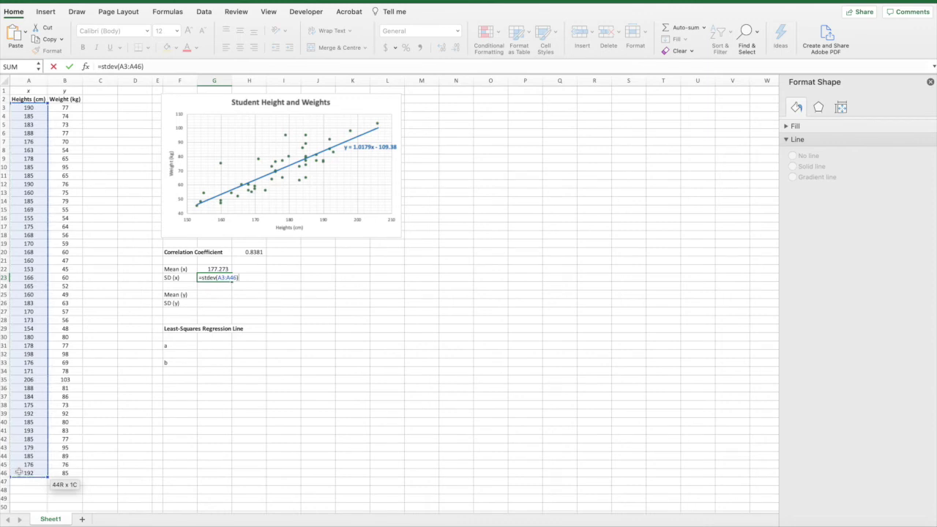
pyautogui.press('Return')
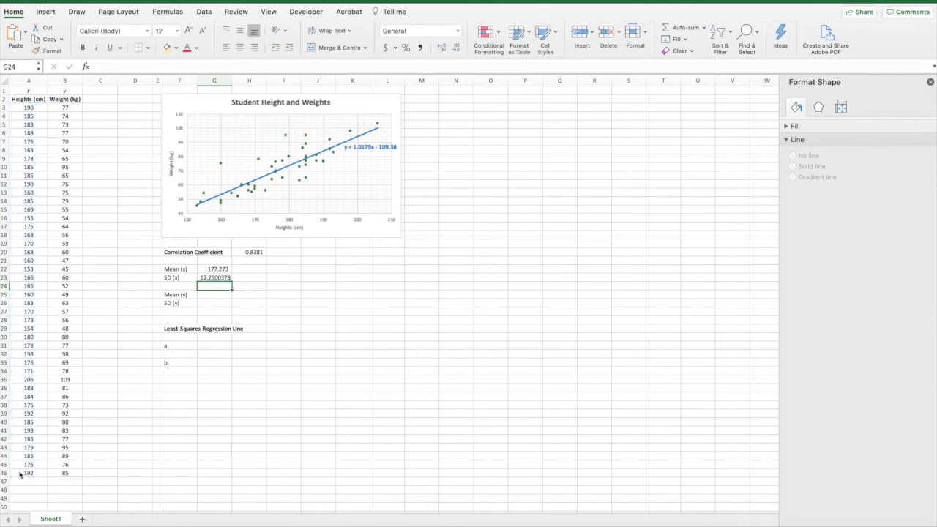
pyautogui.press('Up')
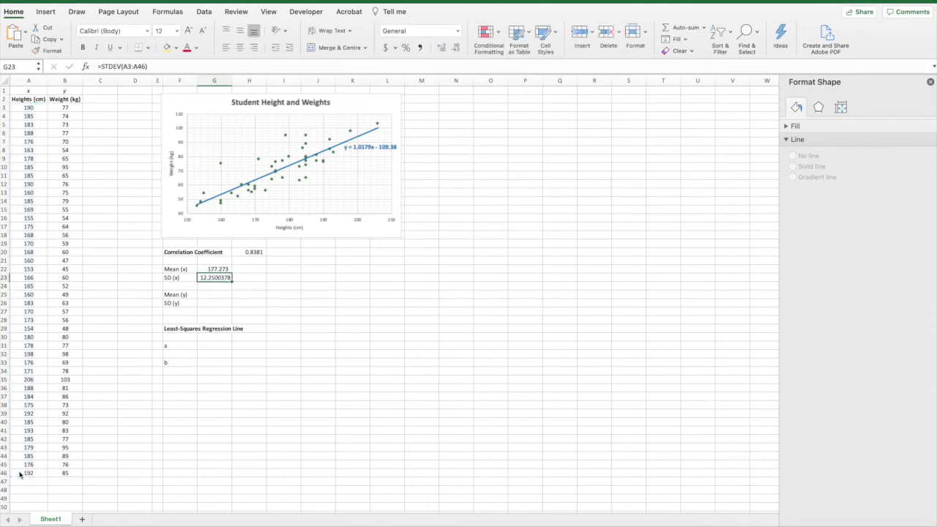
pyautogui.click(422, 50)
# Calculate the mean of the weights B3:B46 in G25 with the AVERAGE function.
pyautogui.click(216, 296)
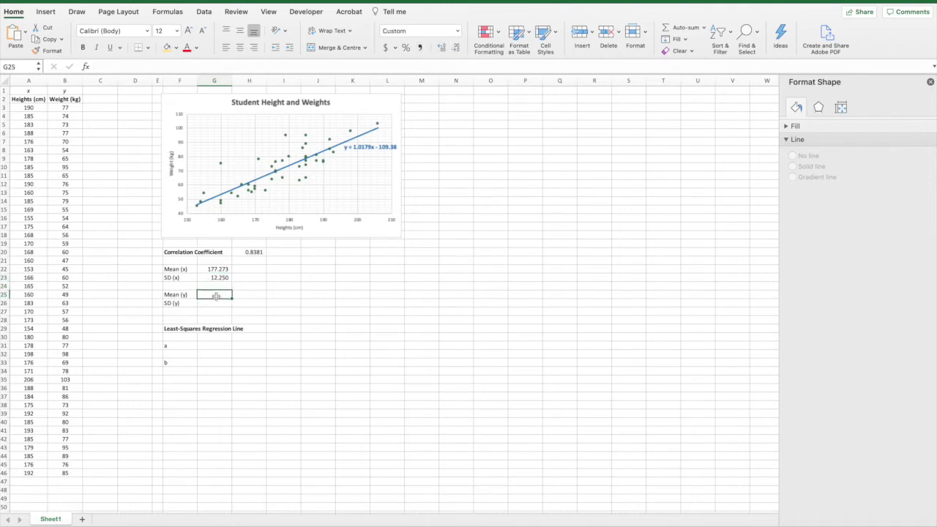
pyautogui.write('=')
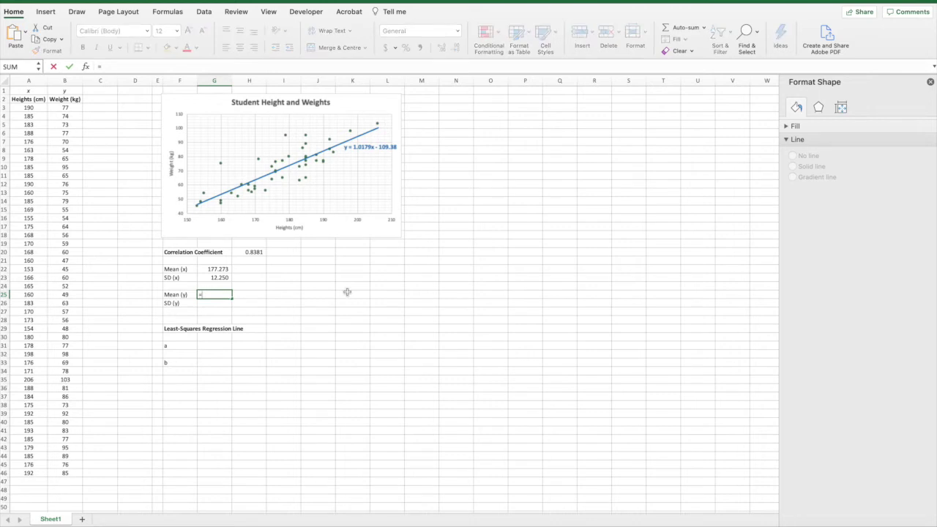
pyautogui.write('average(')
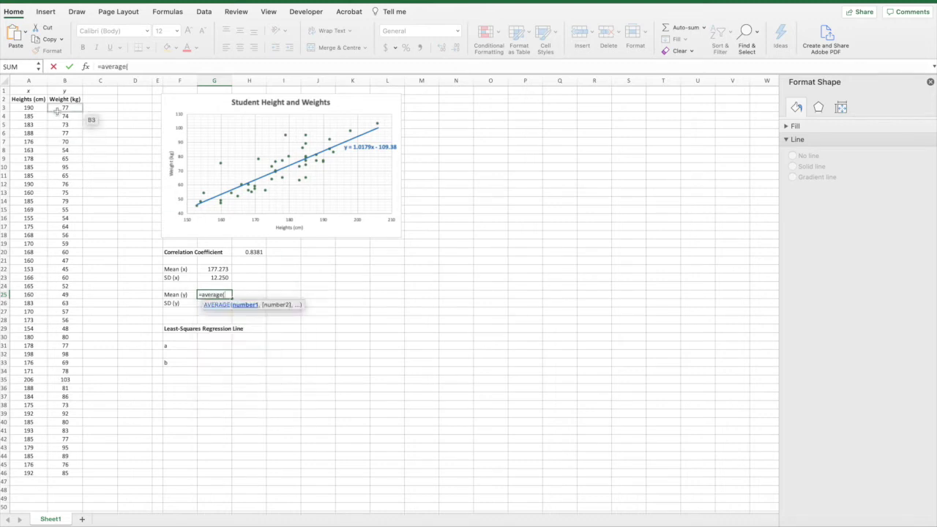
pyautogui.moveTo(64, 108); pyautogui.dragTo(69, 474)
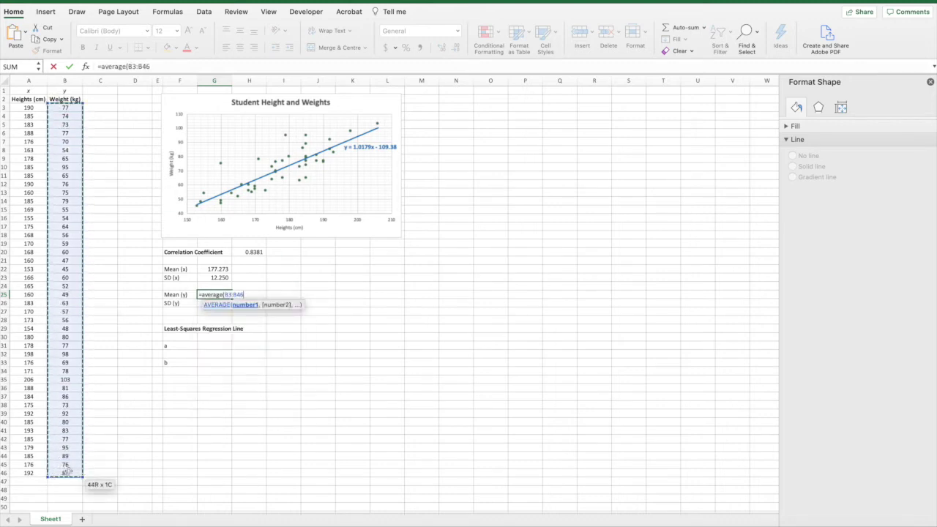
pyautogui.press('Return')
# Calculate the standard deviation of the weights B3:B46 in G26 with the STDEV function.
pyautogui.write('=stdev(')
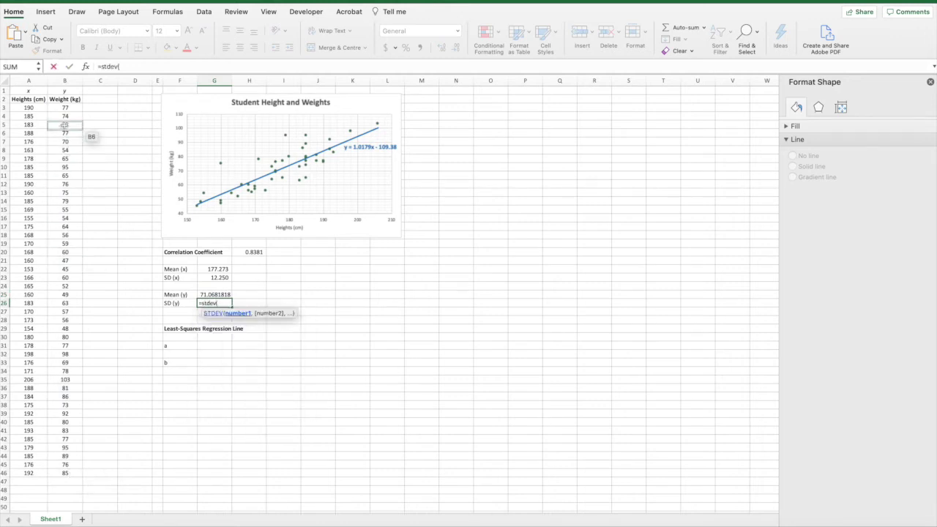
pyautogui.moveTo(65, 108); pyautogui.dragTo(58, 474)
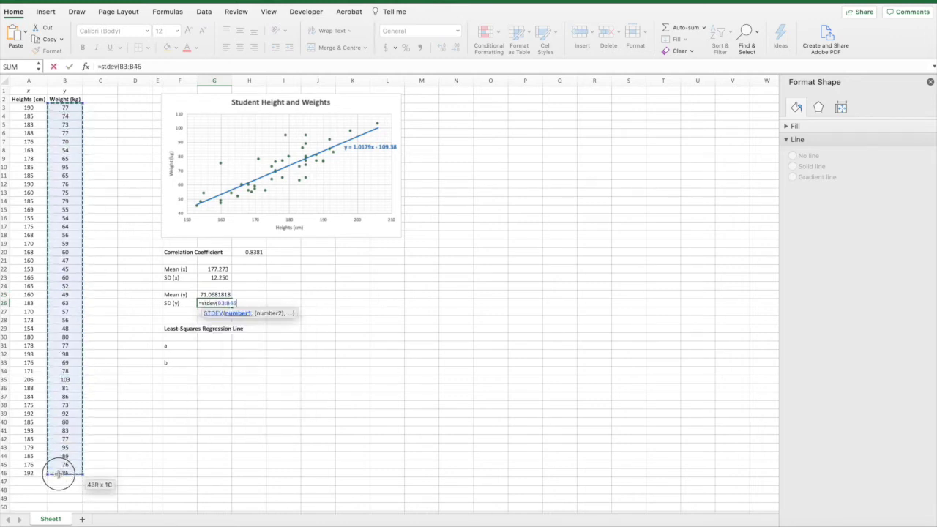
pyautogui.write(')')
pyautogui.press('Return')
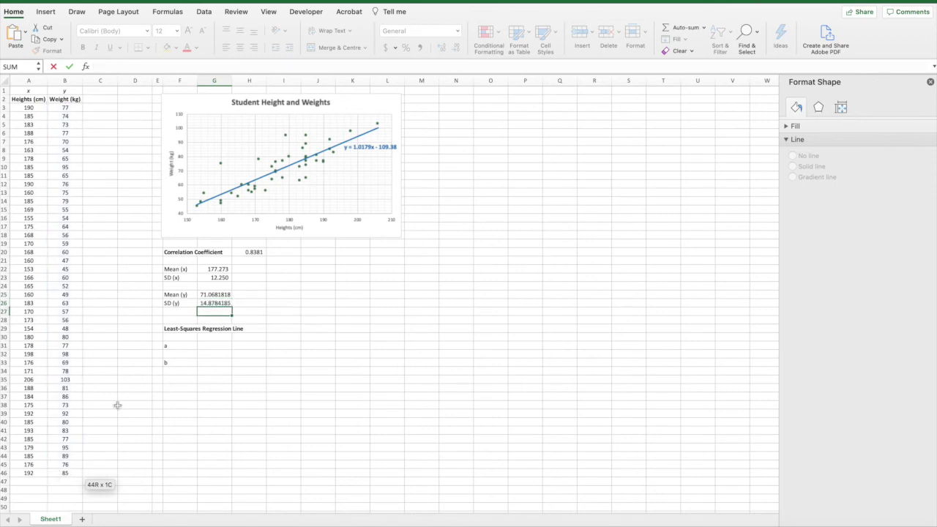
# Format the mean and standard deviation of y in G25:G26 in comma style with three decimal places.
pyautogui.moveTo(219, 294); pyautogui.dragTo(218, 303)
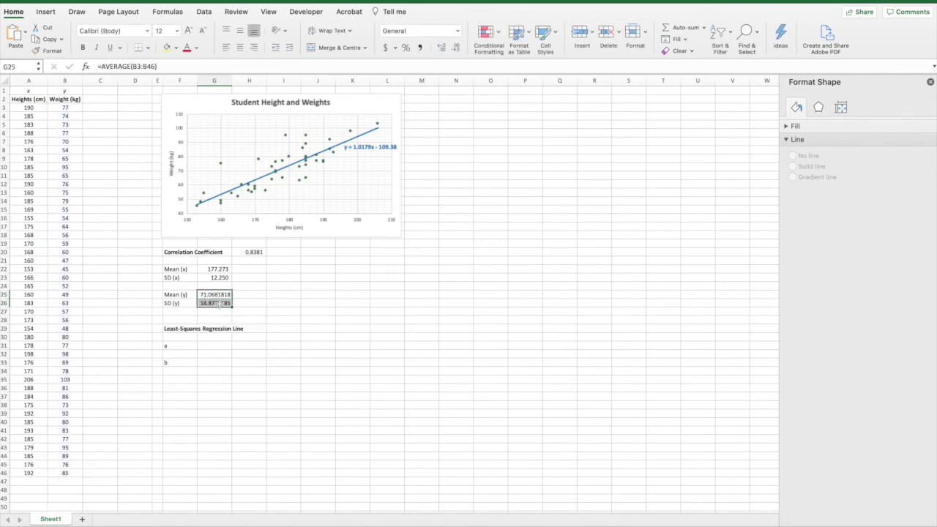
pyautogui.click(421, 47)
pyautogui.click(441, 48)
pyautogui.click(285, 331)
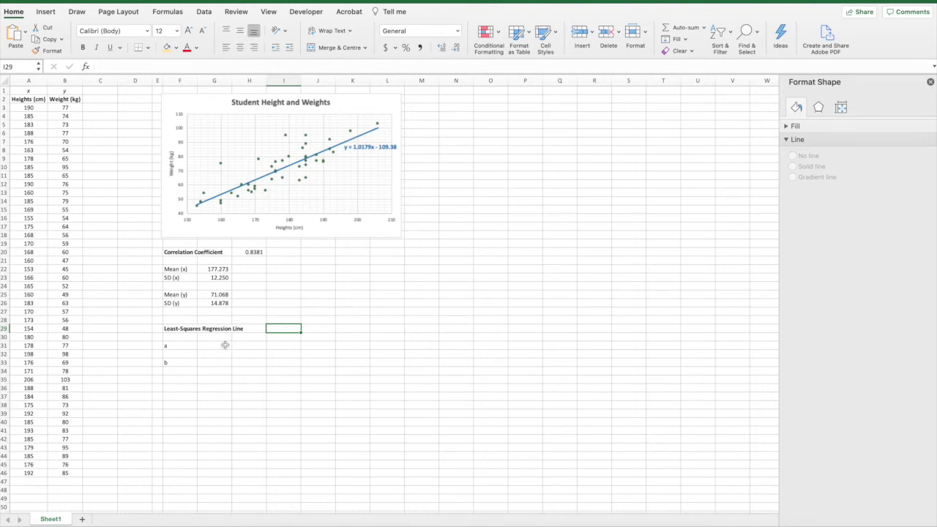
# Calculate slope b in G33 as the correlation coefficient times SD (y) divided by SD (x), using =H20*G26/G23.
pyautogui.click(208, 363)
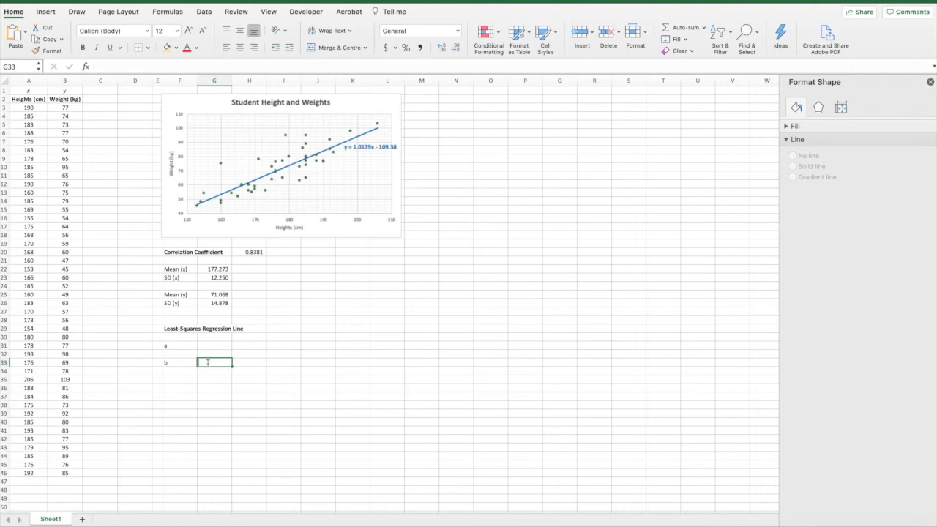
pyautogui.write('=')
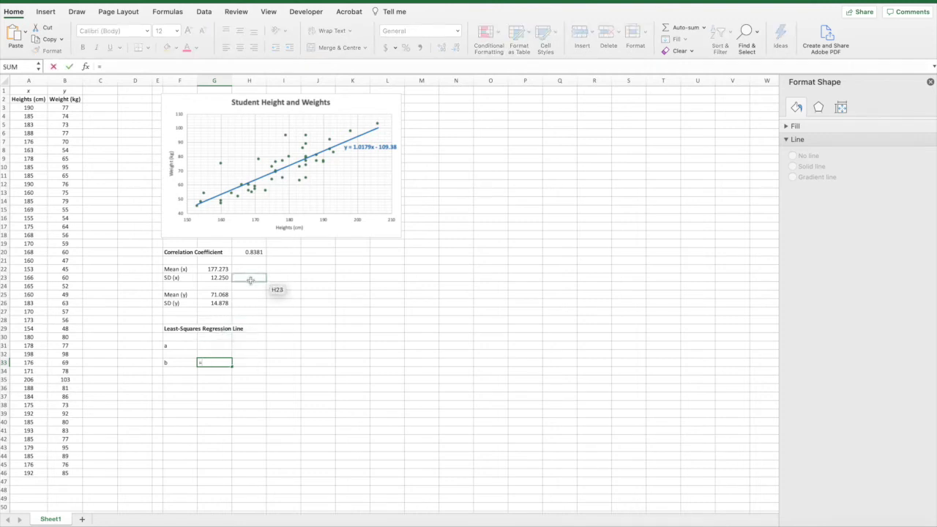
pyautogui.click(258, 252)
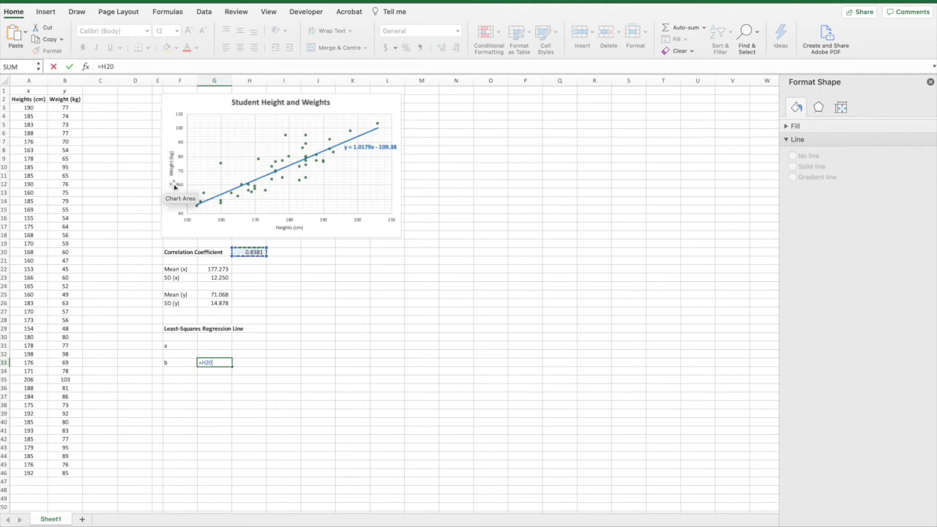
pyautogui.write('*')
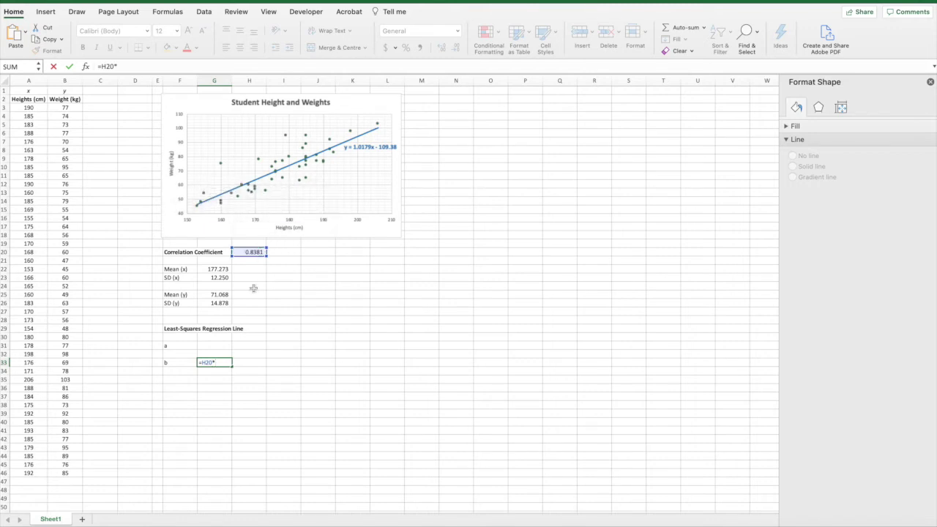
pyautogui.click(205, 303)
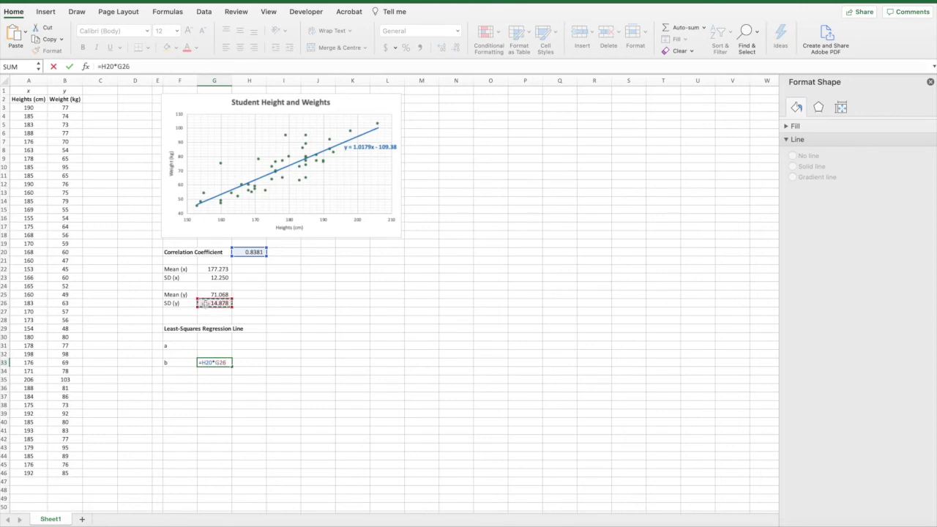
pyautogui.write('/')
pyautogui.click(208, 278)
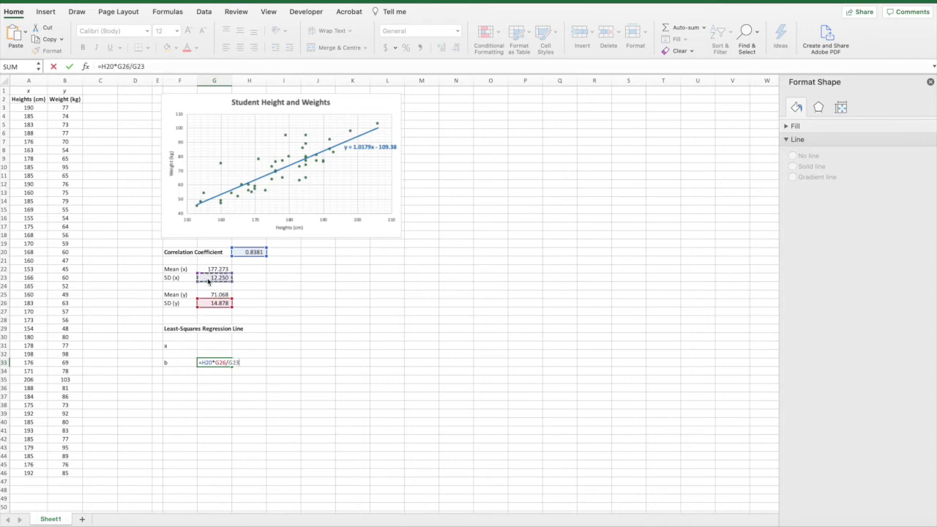
pyautogui.press('Return')
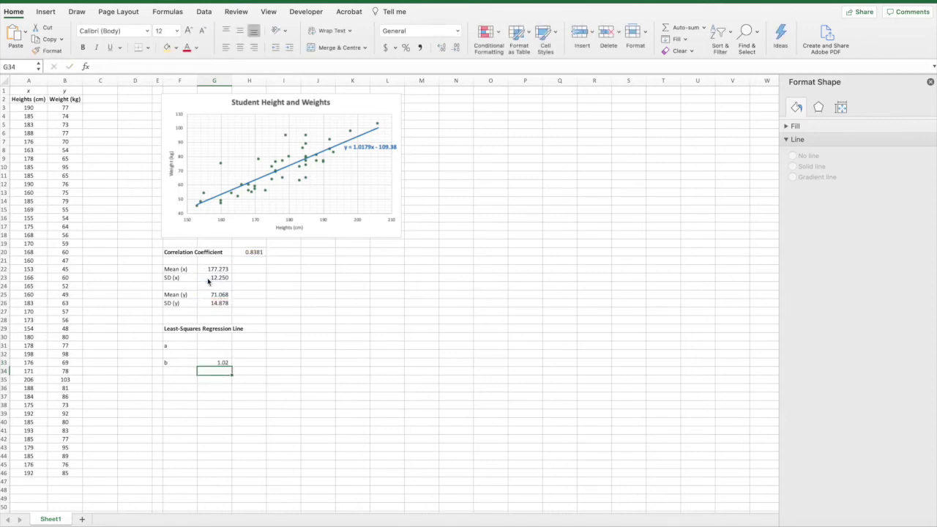
# Show the slope b in G33 with four decimal places.
pyautogui.press('Up')
pyautogui.click(443, 47)
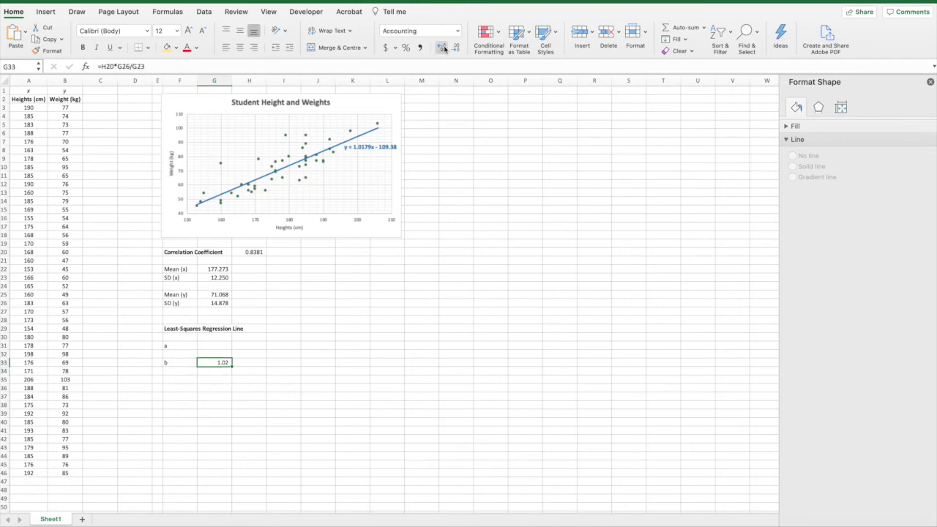
pyautogui.click(442, 48)
pyautogui.click(442, 48)
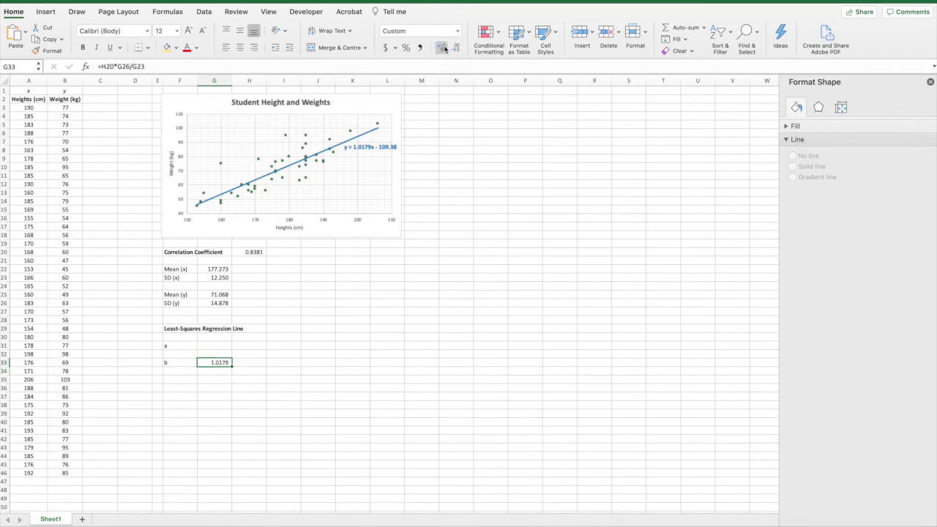
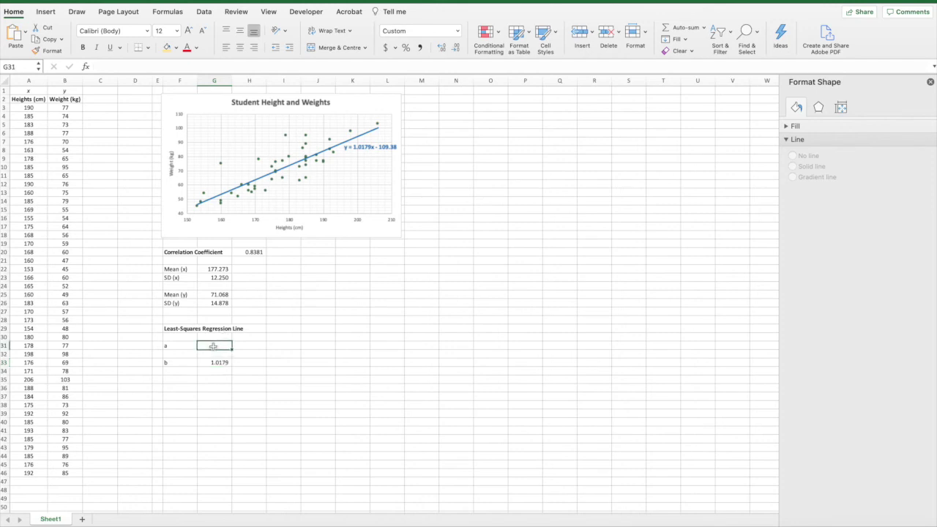
# Calculate intercept a in G31 as the mean of y minus b times the mean of x, using =G25-G33*G22.
pyautogui.write('=')
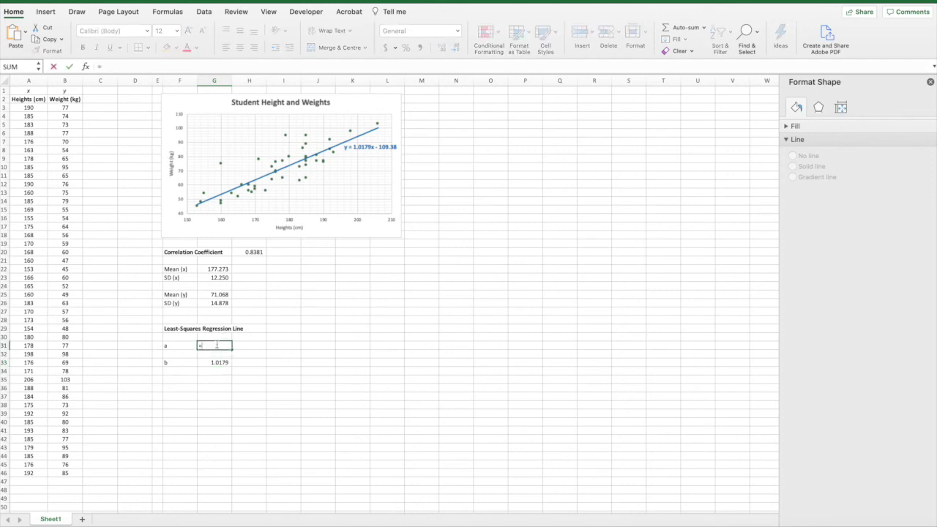
pyautogui.click(224, 295)
pyautogui.write('-')
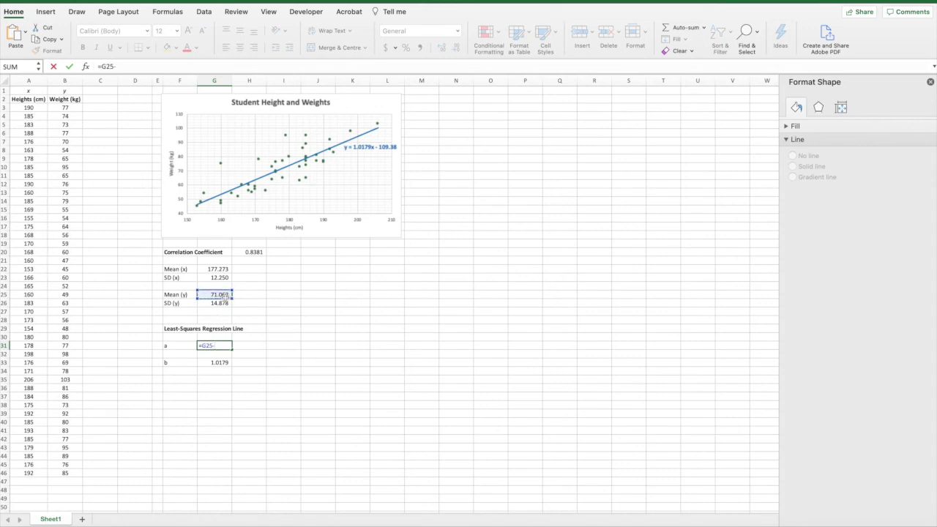
pyautogui.click(204, 363)
pyautogui.write('*')
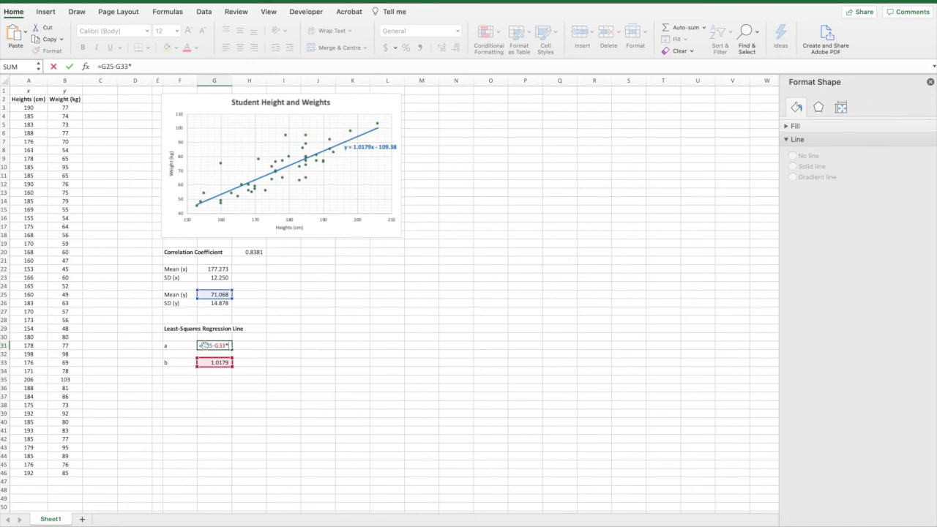
pyautogui.click(208, 269)
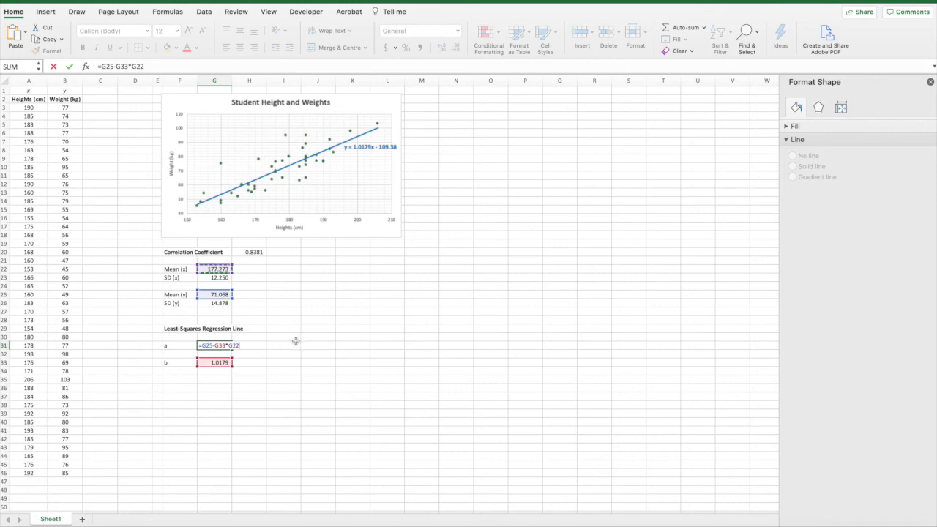
pyautogui.press('Return')
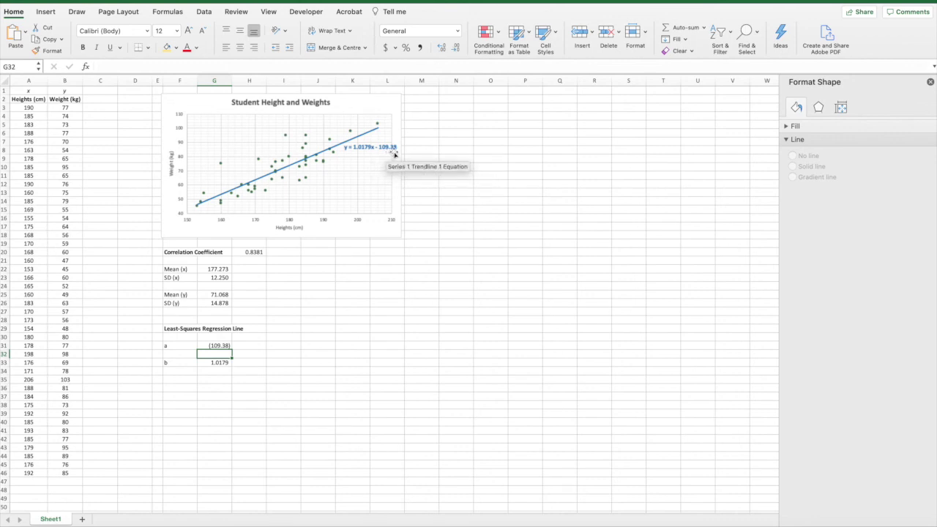
# Enter the regression equation y = 1.0179x - 109.38 as text in F36.
pyautogui.click(180, 385)
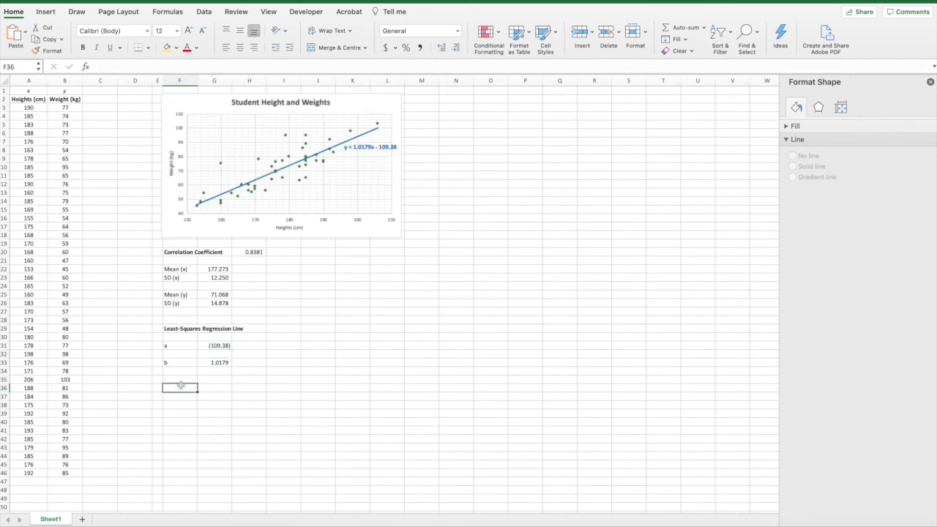
pyautogui.write("'")
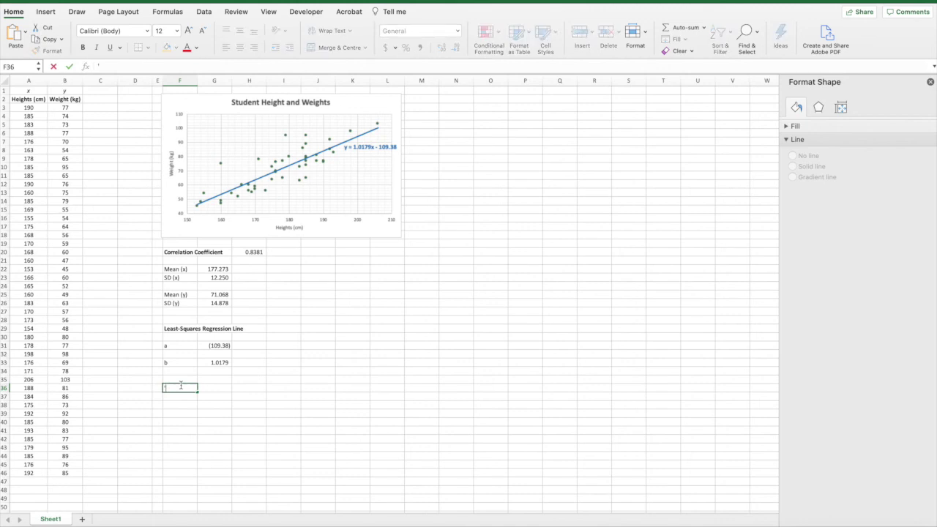
pyautogui.write('y = 1.0179x - 109.38')
pyautogui.press('Return')
pyautogui.press('Return')
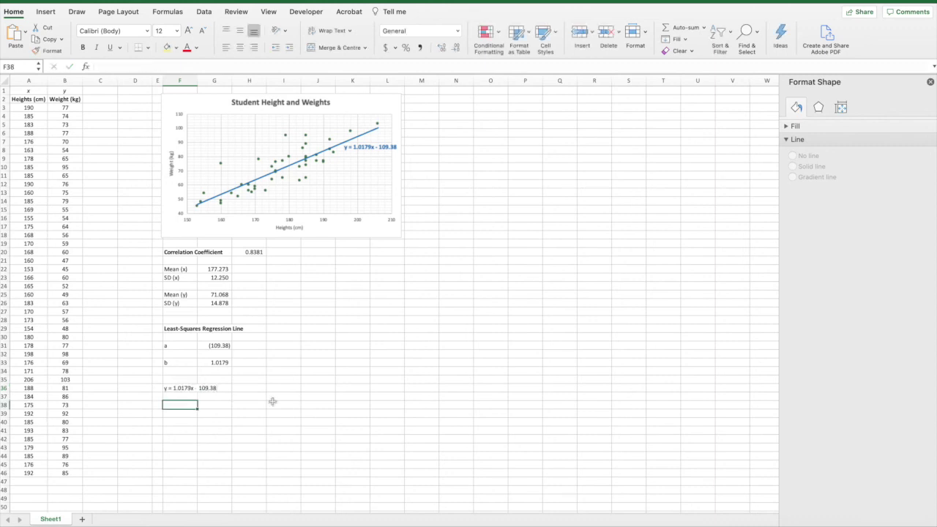